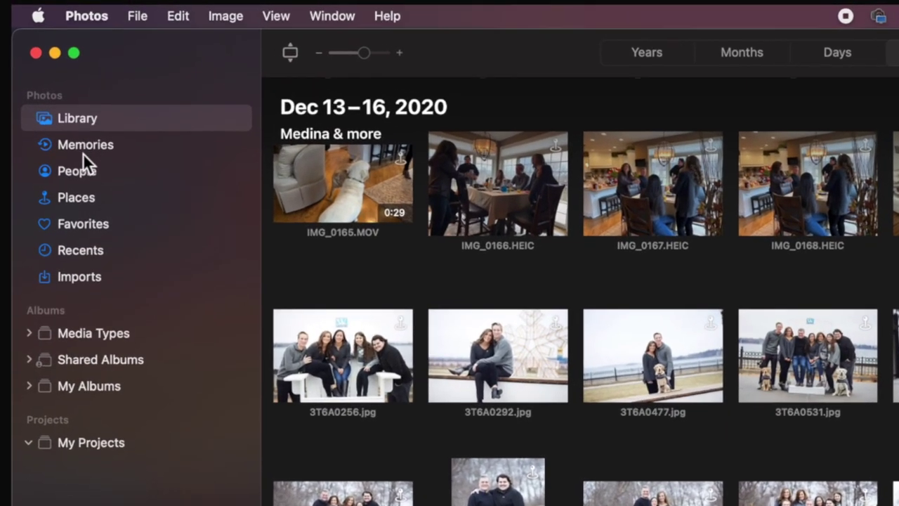
Step: Browse the Memories, People and Favorites sections of the library
left_click(87, 85)
left_click(85, 174)
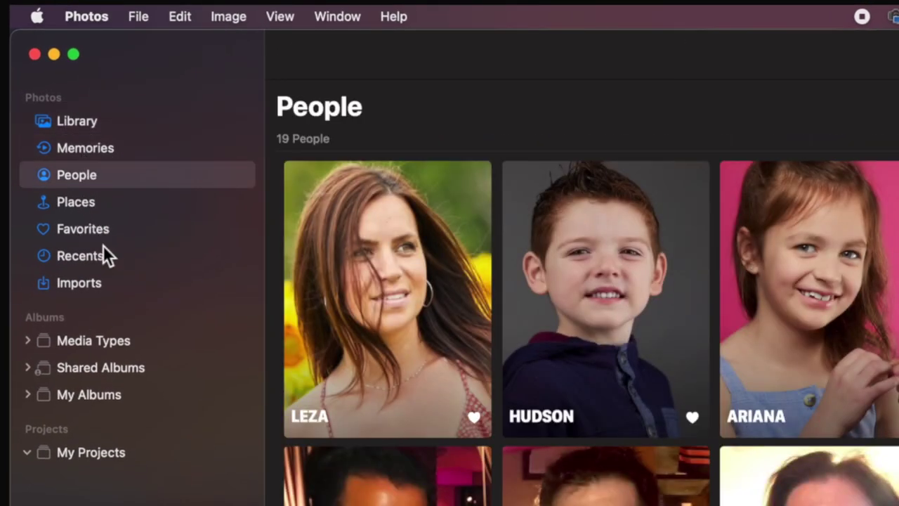
left_click(100, 232)
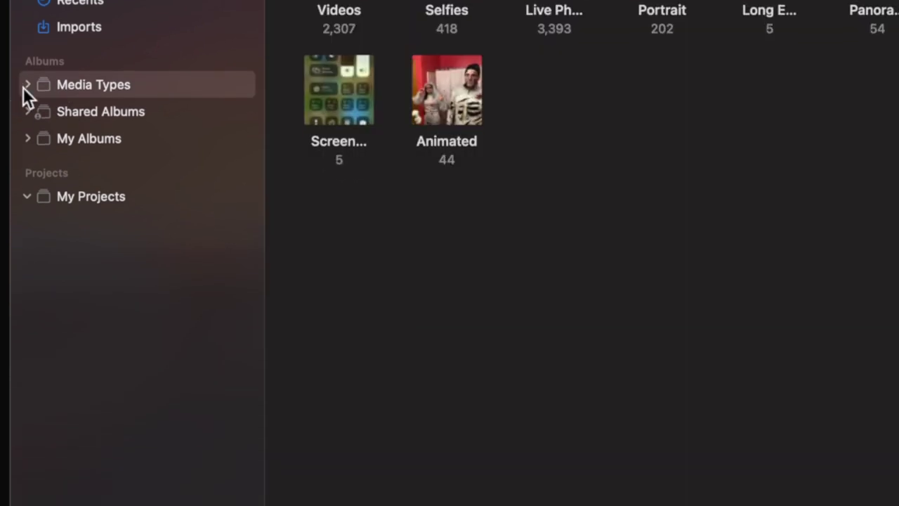
Step: Expand and collapse Media Types, then expand the Shared Albums list
left_click(27, 138)
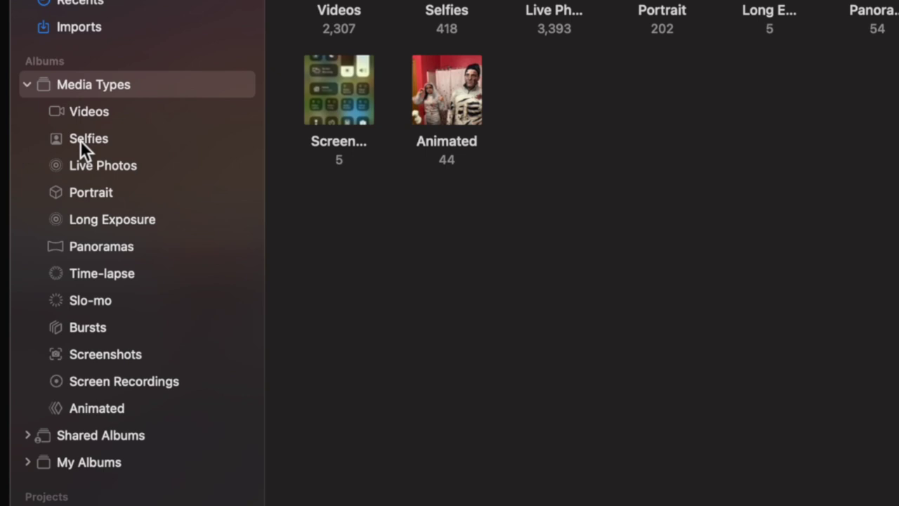
left_click(28, 84)
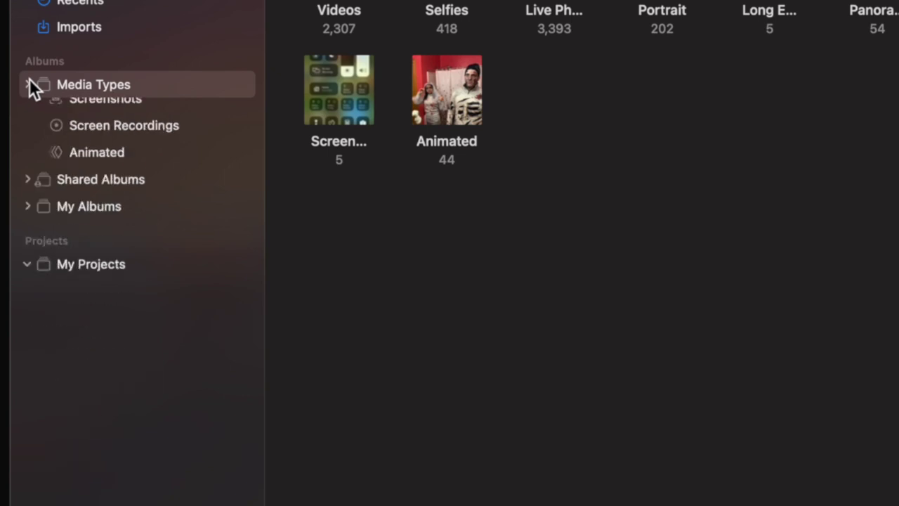
left_click(26, 111)
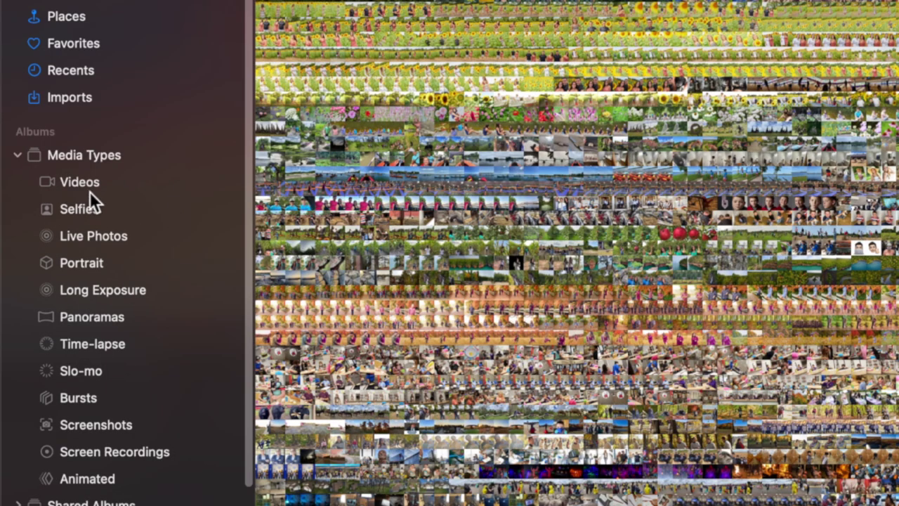
Step: Show the Videos collection, a grid of MOV clips with their durations
left_click(92, 188)
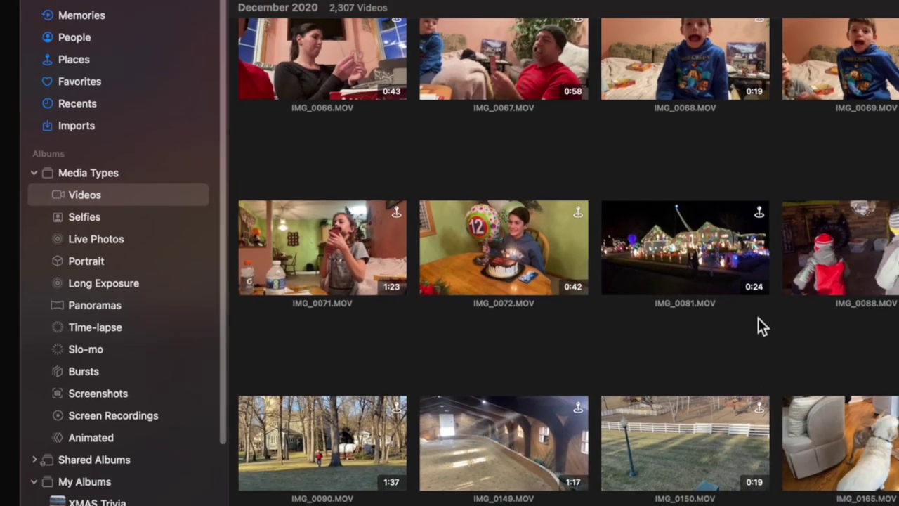
Step: Open the rooster video IMG_8632 from the Videos grid and pause it
scroll(773, 316, "up", 15)
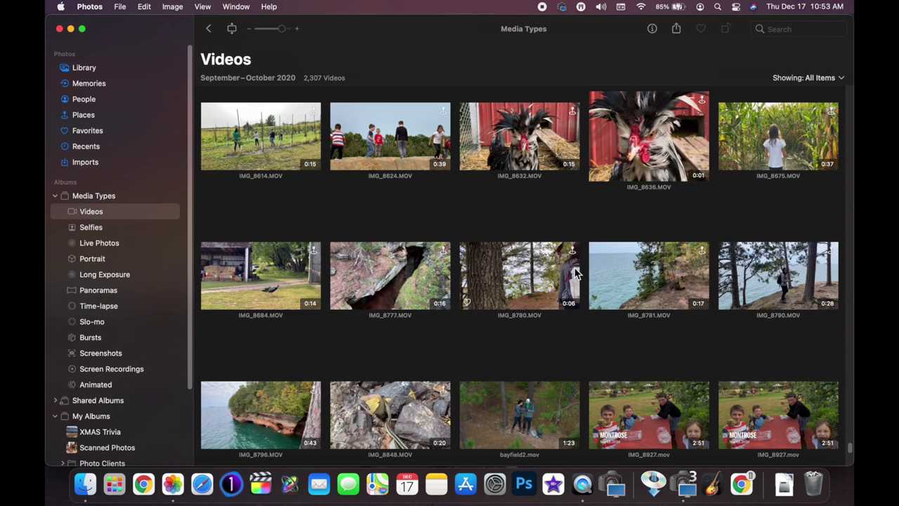
double_click(548, 140)
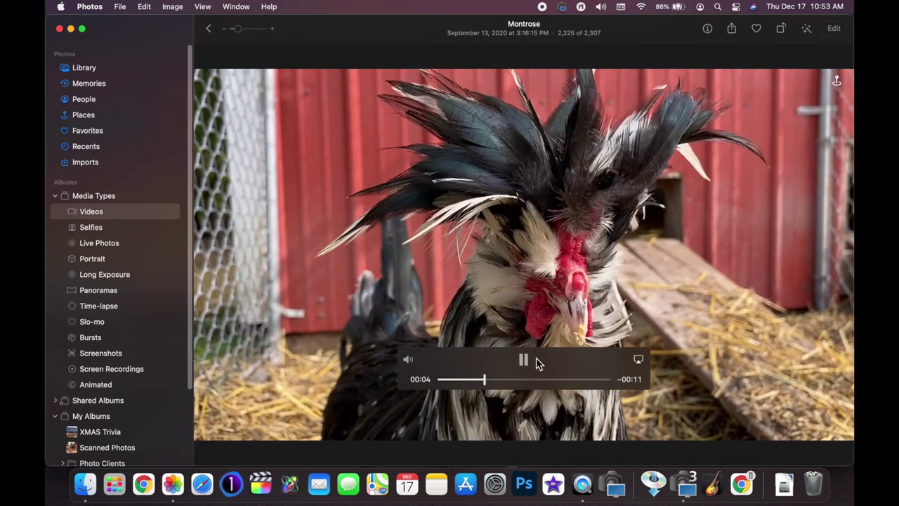
left_click(525, 359)
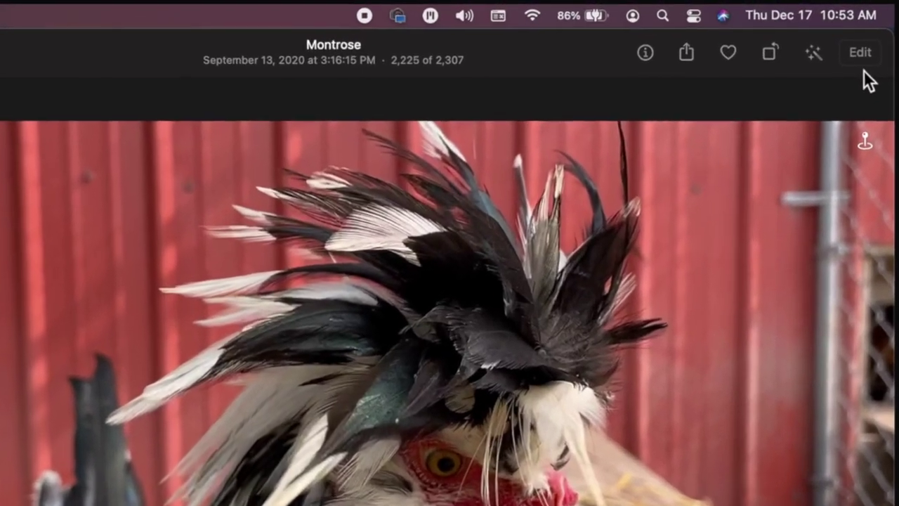
Step: Enter Edit mode and drag the left trim handle to shorten the clip's start
left_click(862, 56)
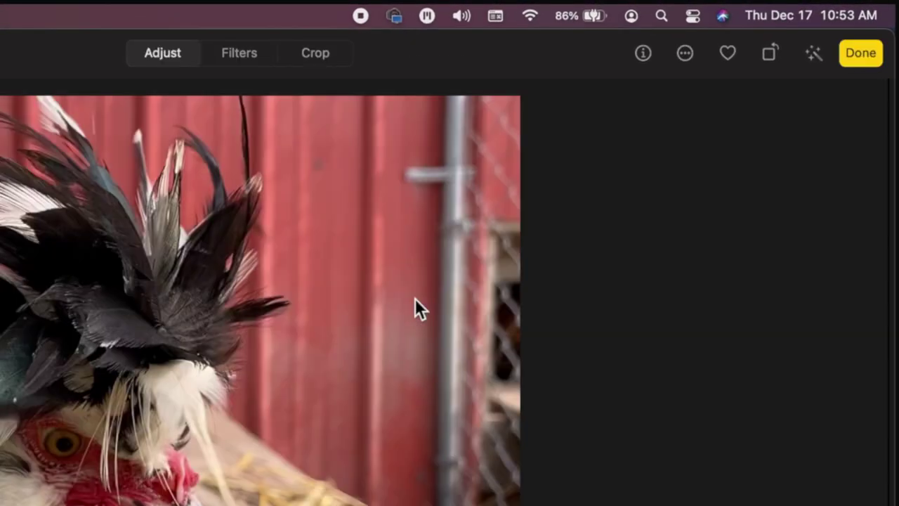
scroll(773, 492, "down", 10)
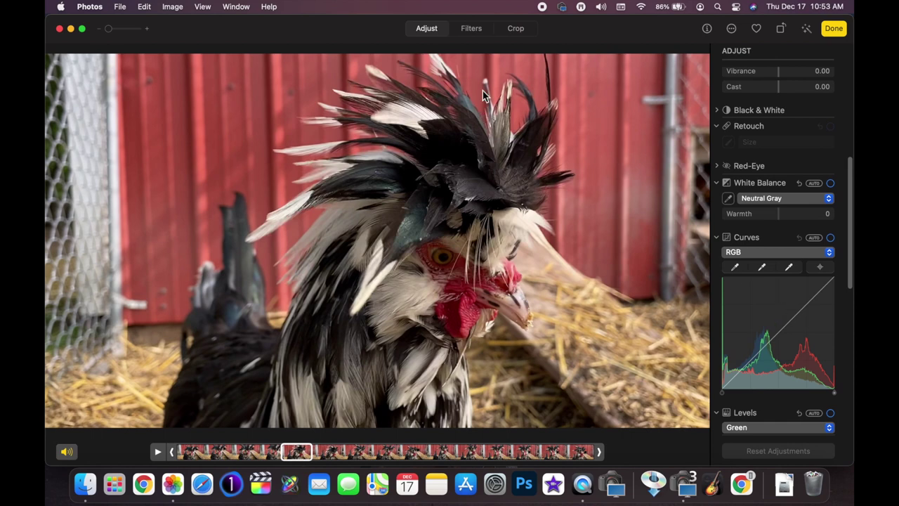
mouse_move(174, 456)
left_mouse_down()
mouse_move(222, 451)
mouse_move(163, 449)
left_mouse_up()
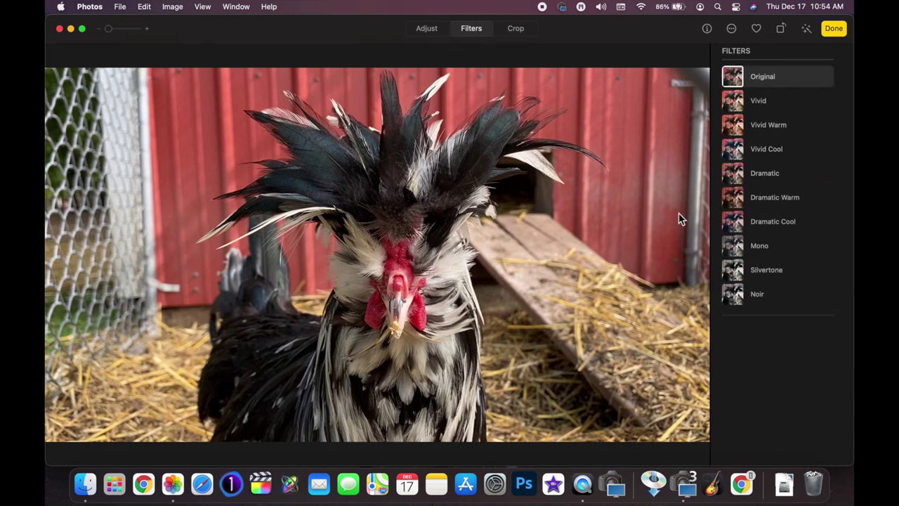
Step: Preview the Dramatic and Dramatic Warm filters, then revert to Original
left_click(770, 181)
left_click(776, 198)
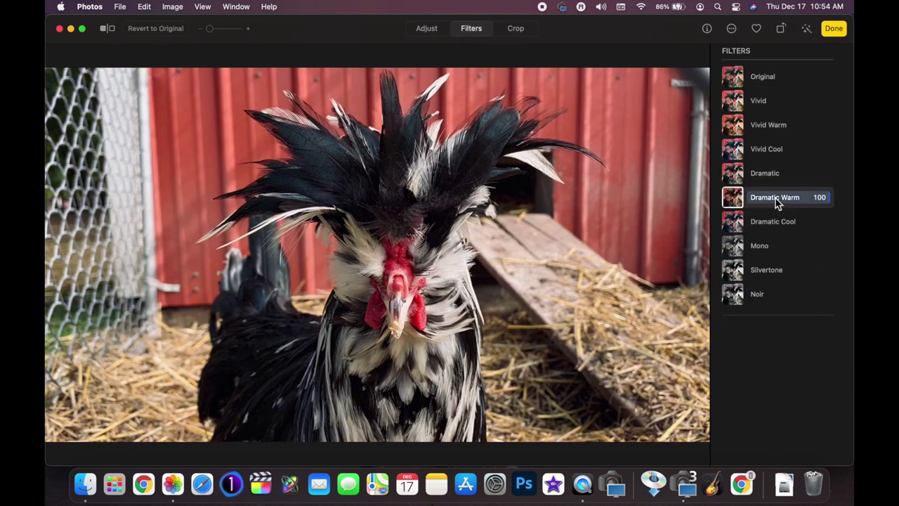
left_click(777, 79)
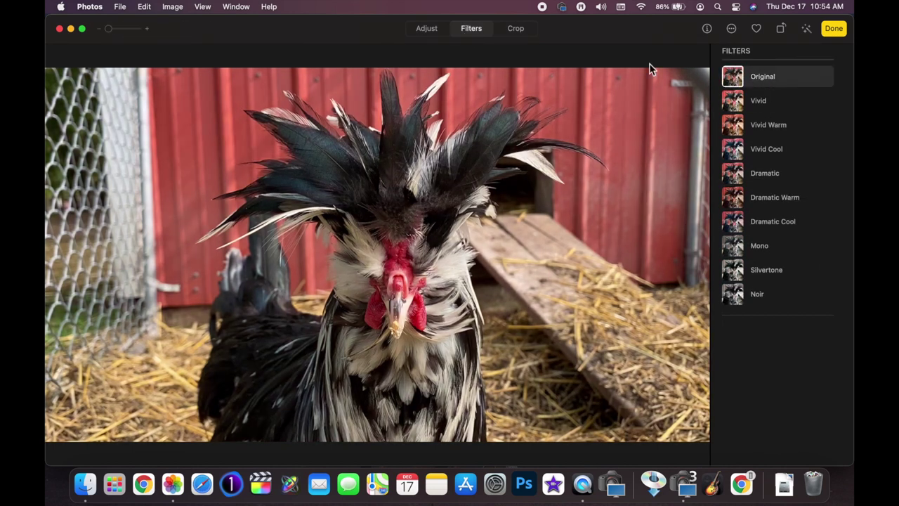
Step: Straighten the rooster video slightly in Crop and save the edit with Done
left_click(520, 31)
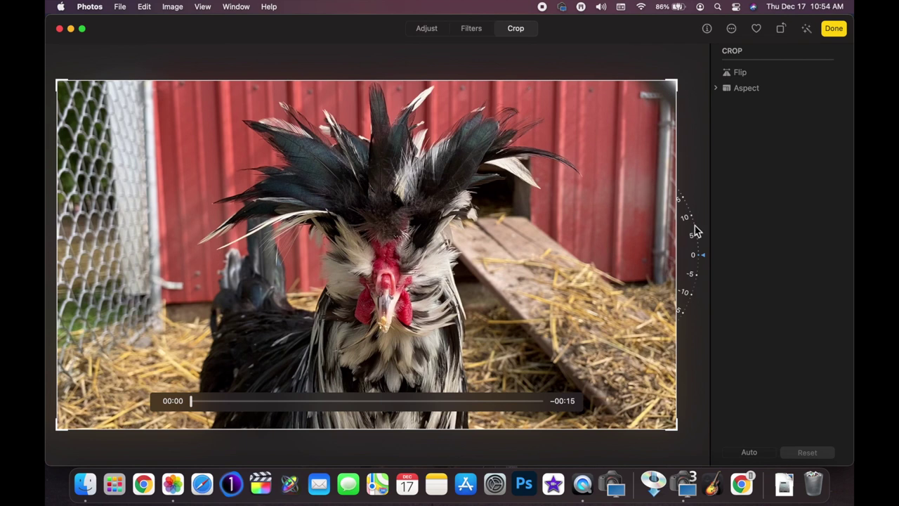
left_click_drag(698, 246, 534, 116)
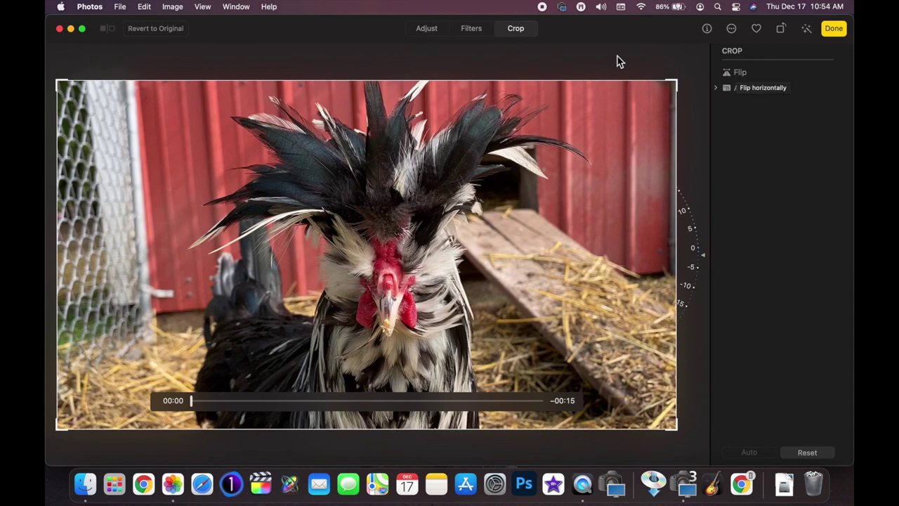
left_click(835, 30)
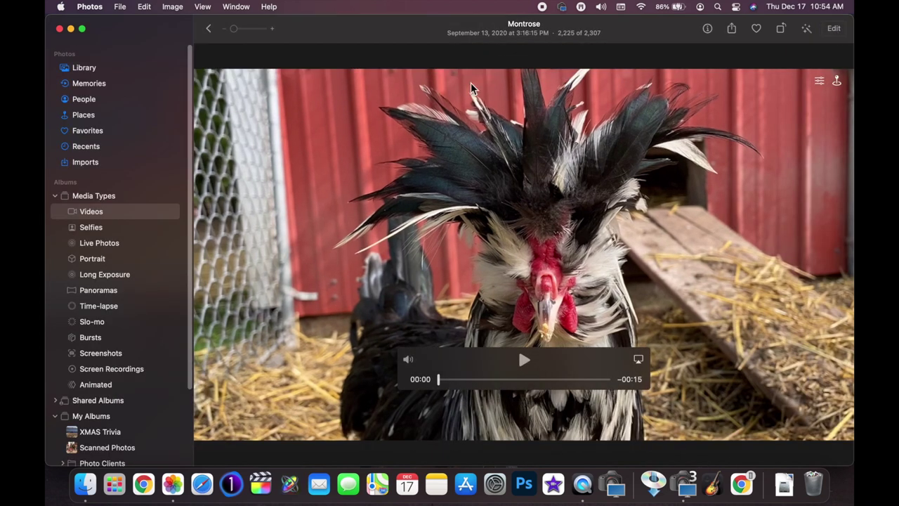
Step: Return to the full photo library and scroll to the graduation portrait
left_click(105, 70)
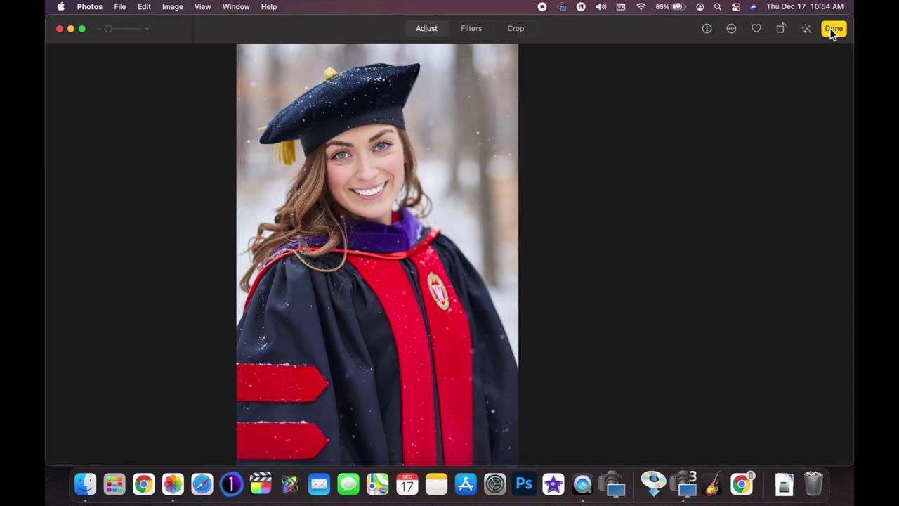
scroll(774, 280, "down", 10)
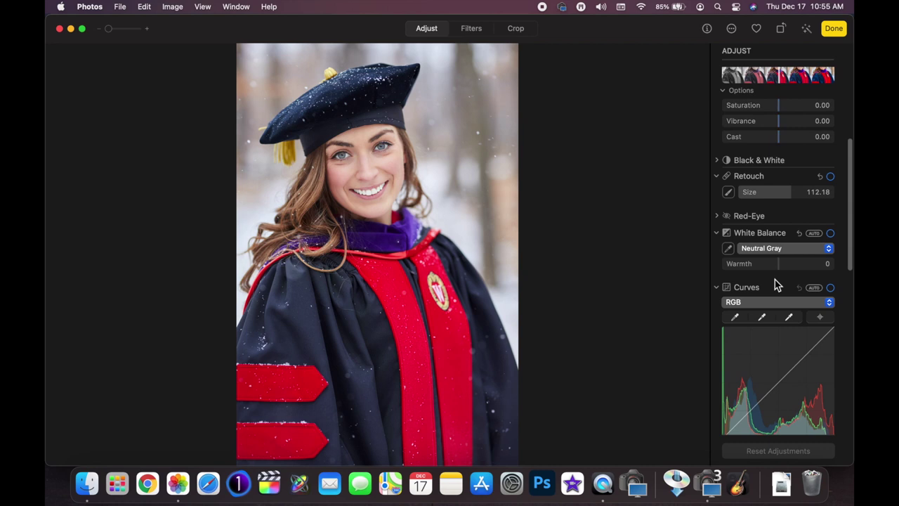
scroll(775, 279, "down", 2)
scroll(775, 283, "up", 7)
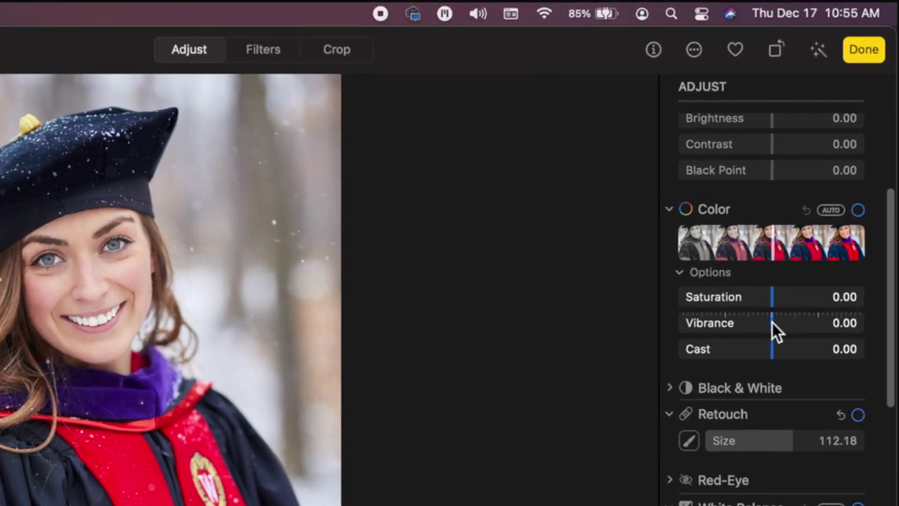
Step: Set the portrait's Color Vibrance to 0.43 and save with Done
left_click_drag(772, 323, 818, 338)
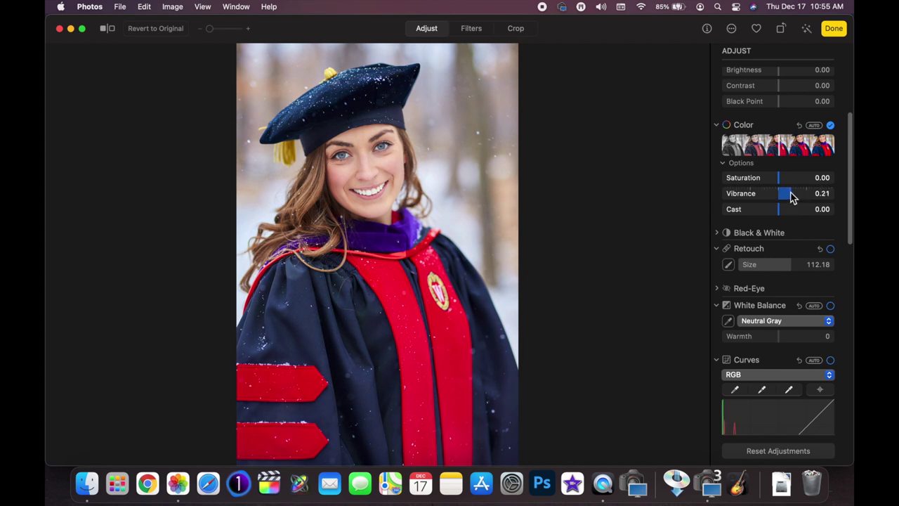
left_click_drag(804, 199, 806, 199)
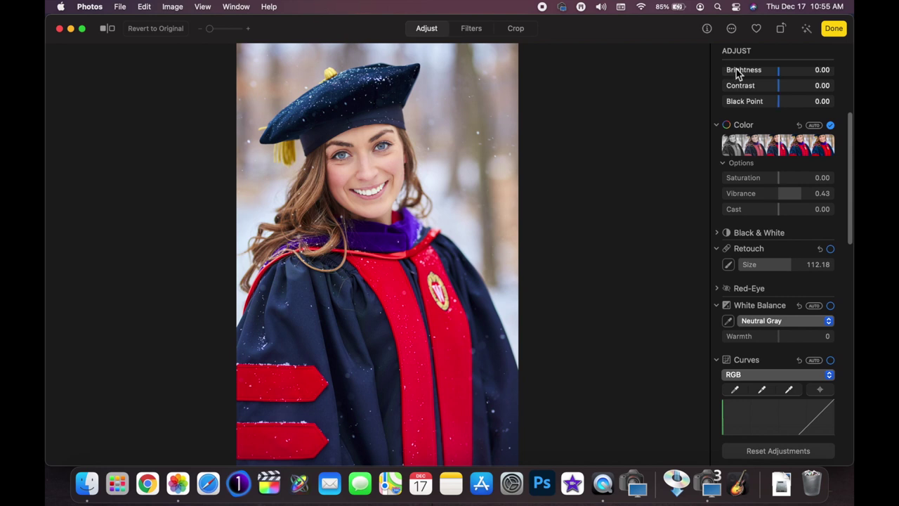
left_click(833, 28)
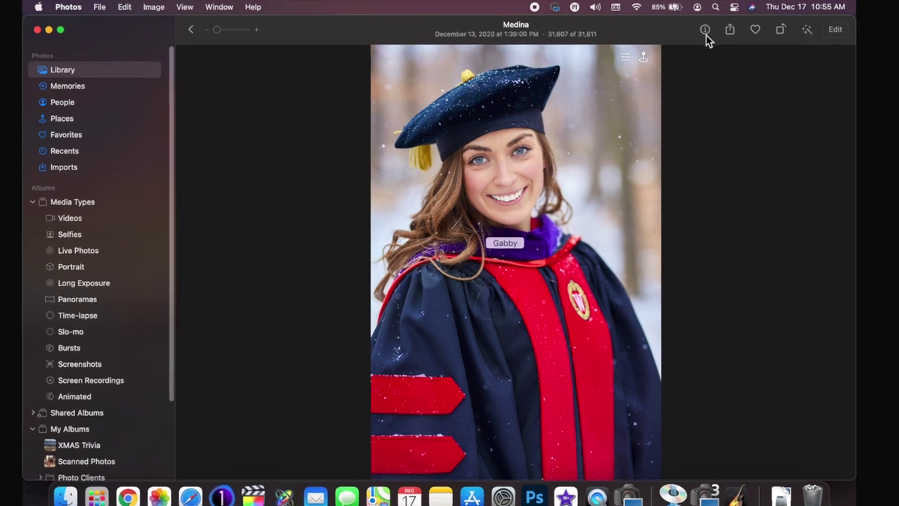
Step: Show the portrait's Info details and click into the Add a Caption field
left_click(708, 29)
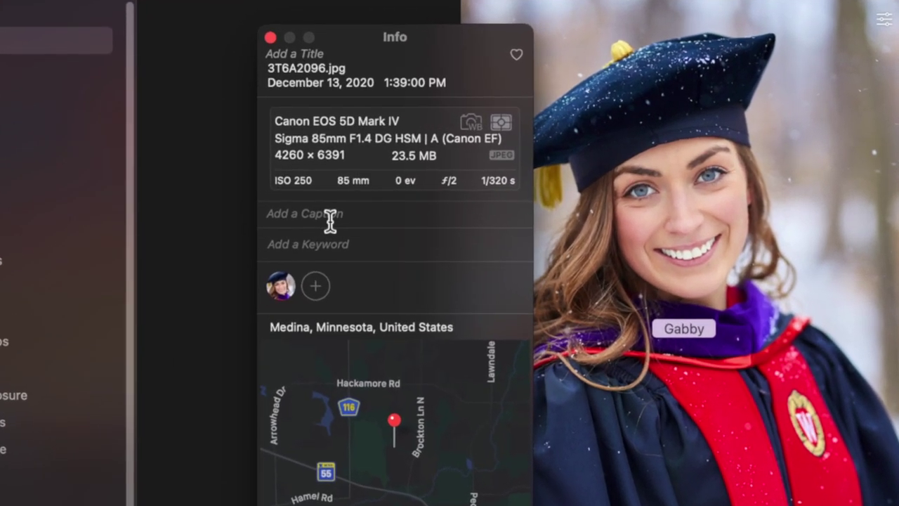
left_click(330, 220)
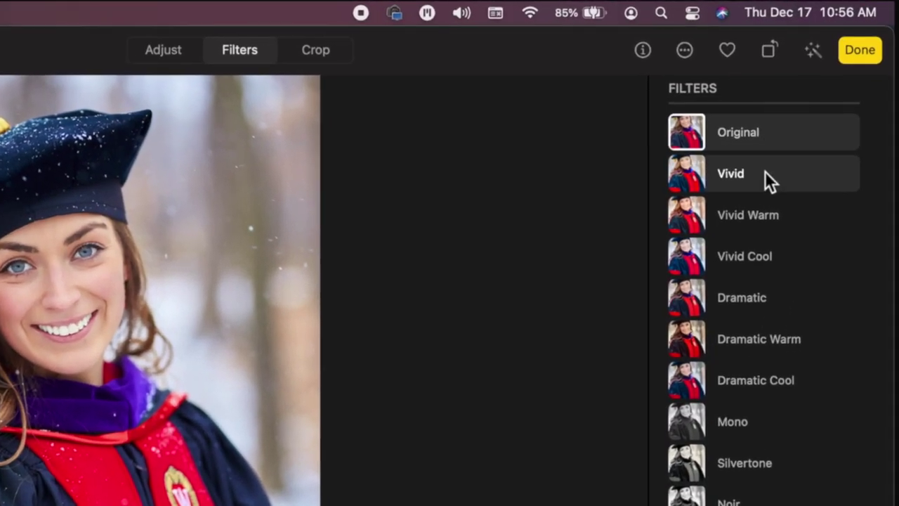
Step: Apply the Vivid filter at intensity 53, then switch back to Adjust with A
left_click(829, 180)
left_click_drag(837, 172, 747, 180)
mouse_move(801, 170)
left_mouse_down()
mouse_move(717, 187)
mouse_move(787, 179)
left_mouse_up()
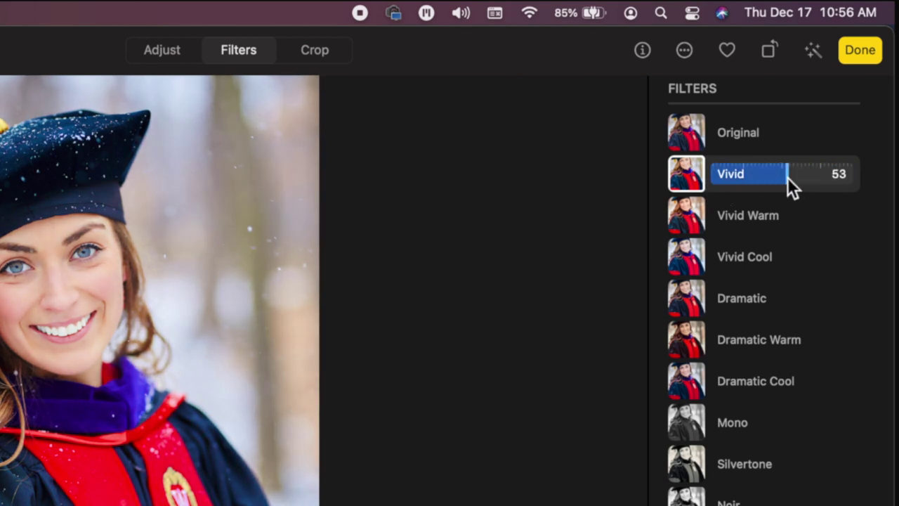
key("a")
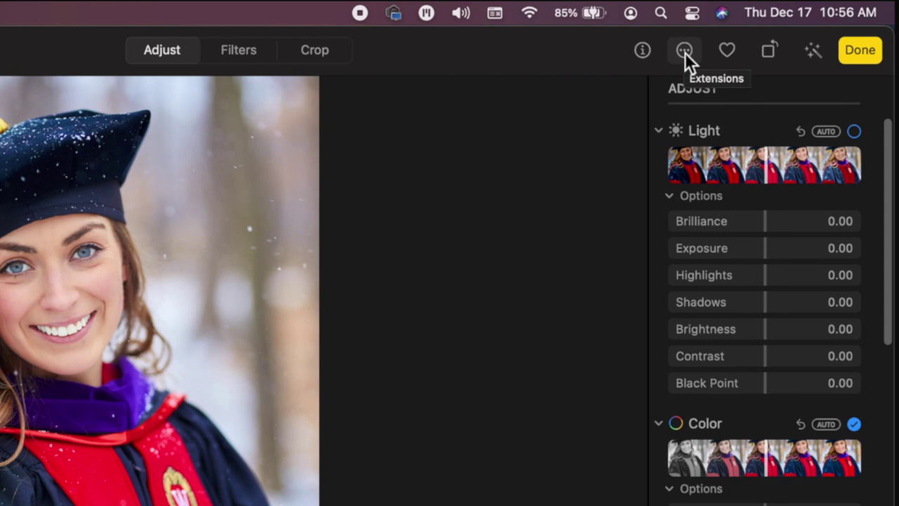
scroll(824, 312, "down", 4)
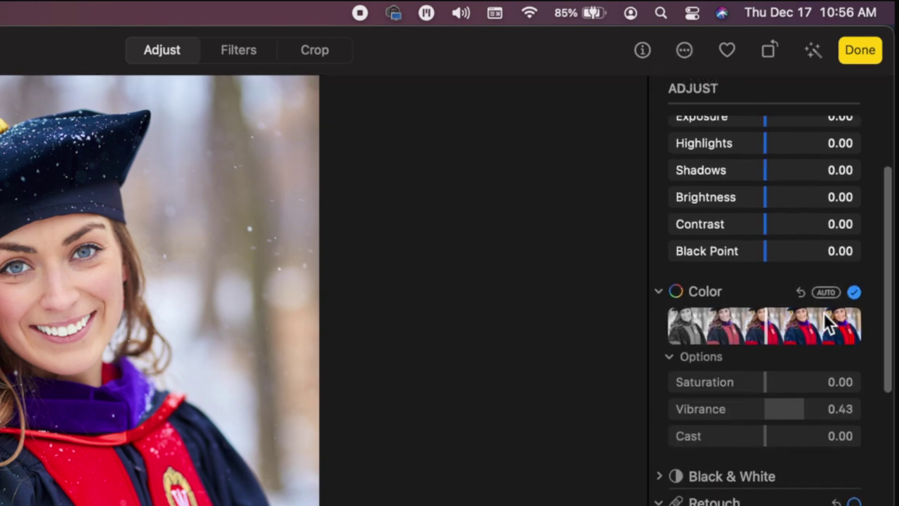